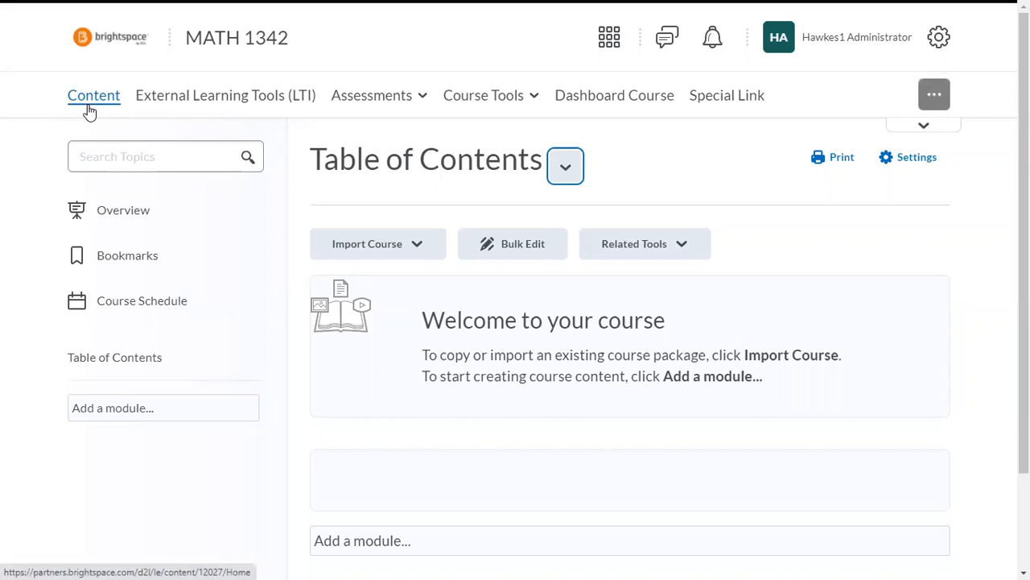
Step: Add a new module named "Hawkes Learning" to the course's Table of Contents
left_click(120, 417)
type("Hawke")
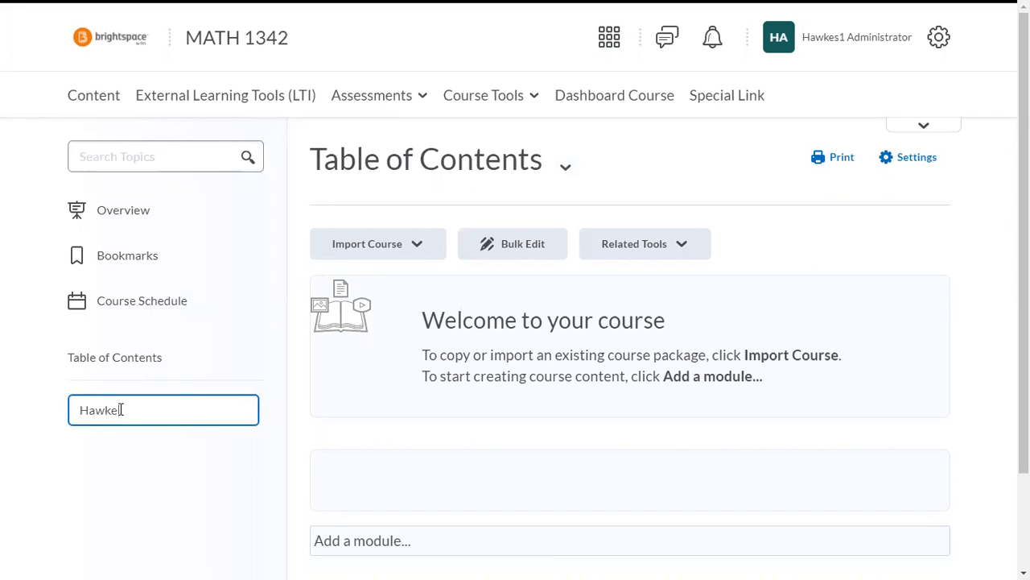
type("s Learning")
key("Return")
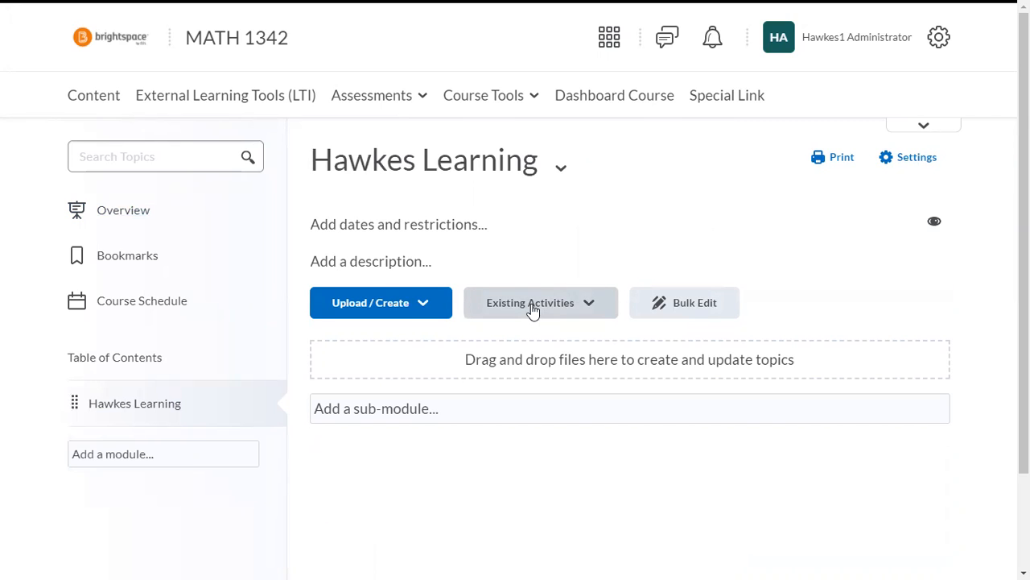
Step: Add the existing external learning tool link "Hawkes Sync Tool" to the Hawkes Learning module
left_click(533, 307)
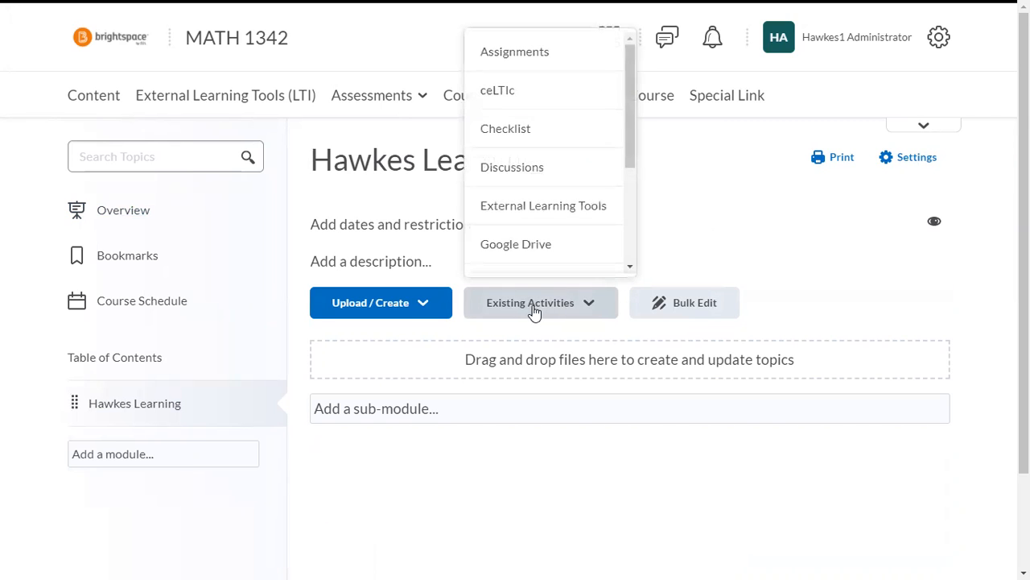
left_click(544, 207)
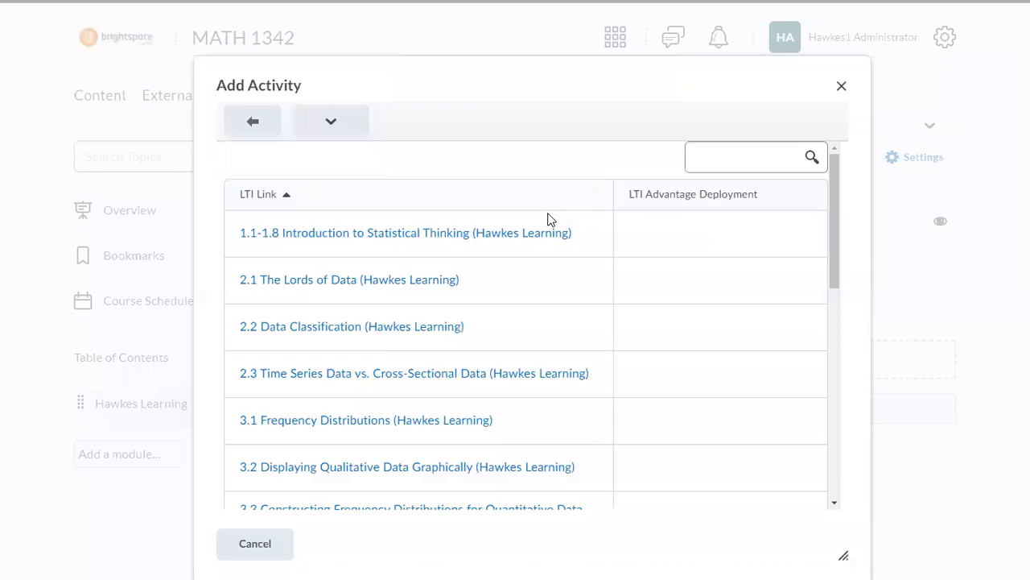
scroll(536, 253, "down", 10)
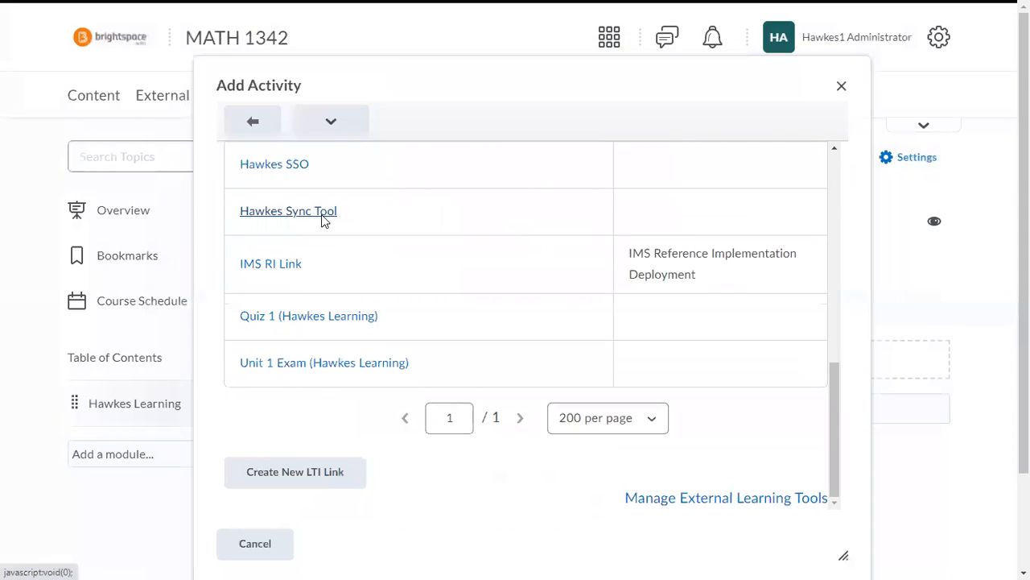
left_click(323, 215)
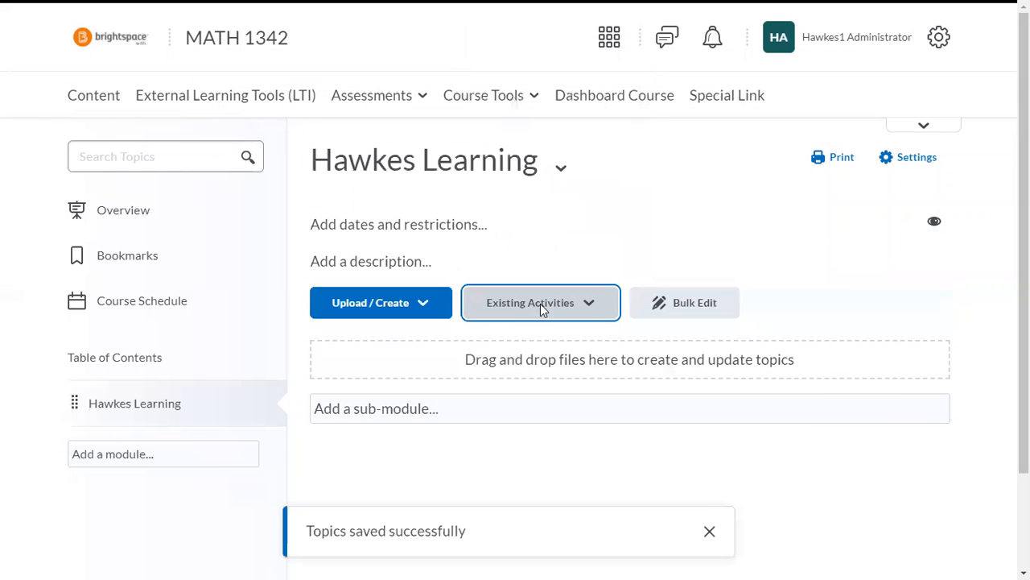
Step: Add the existing external learning tool link "Hawkes SSO" to the Hawkes Learning module
left_click(581, 311)
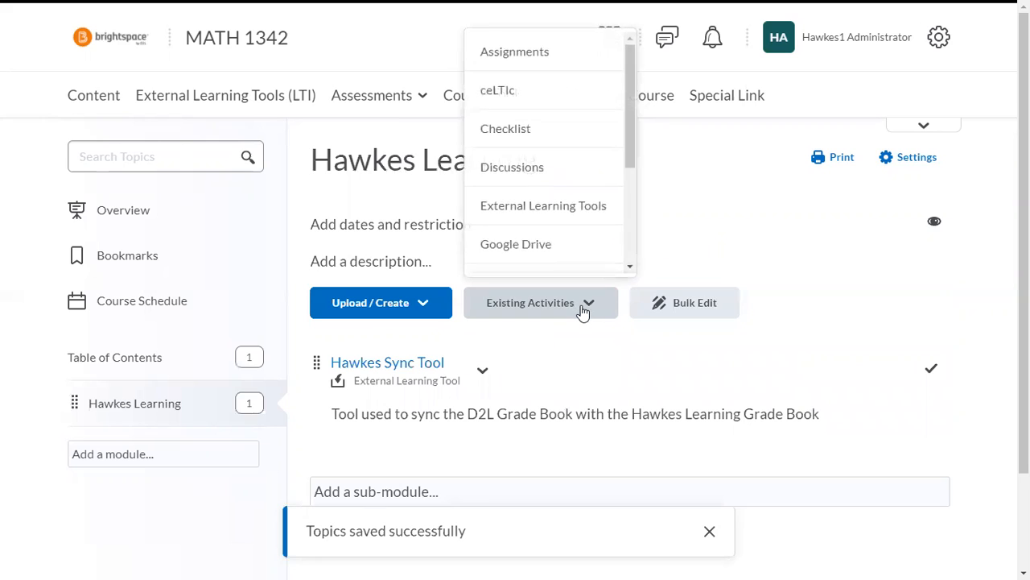
left_click(544, 206)
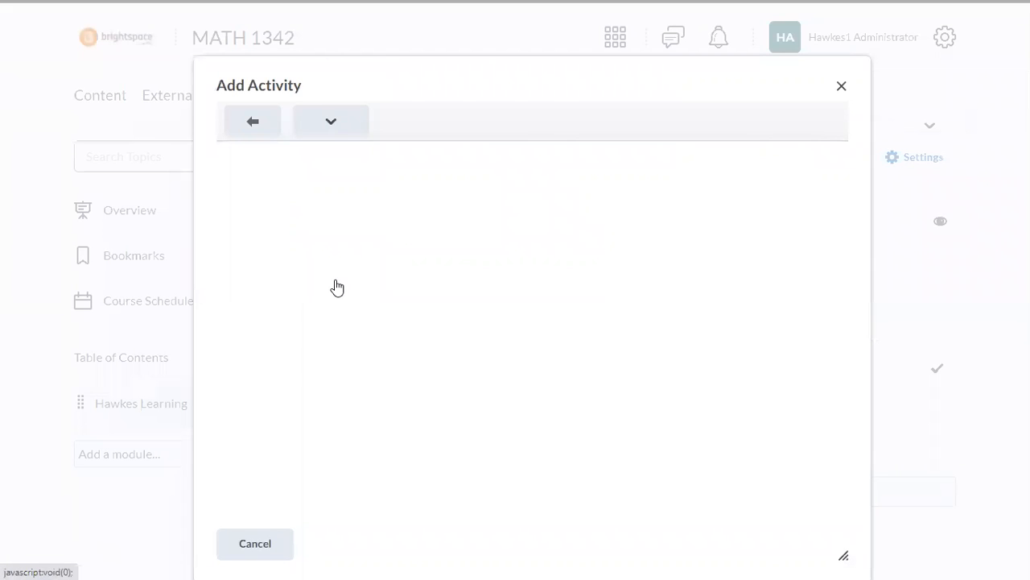
scroll(335, 294, "down", 10)
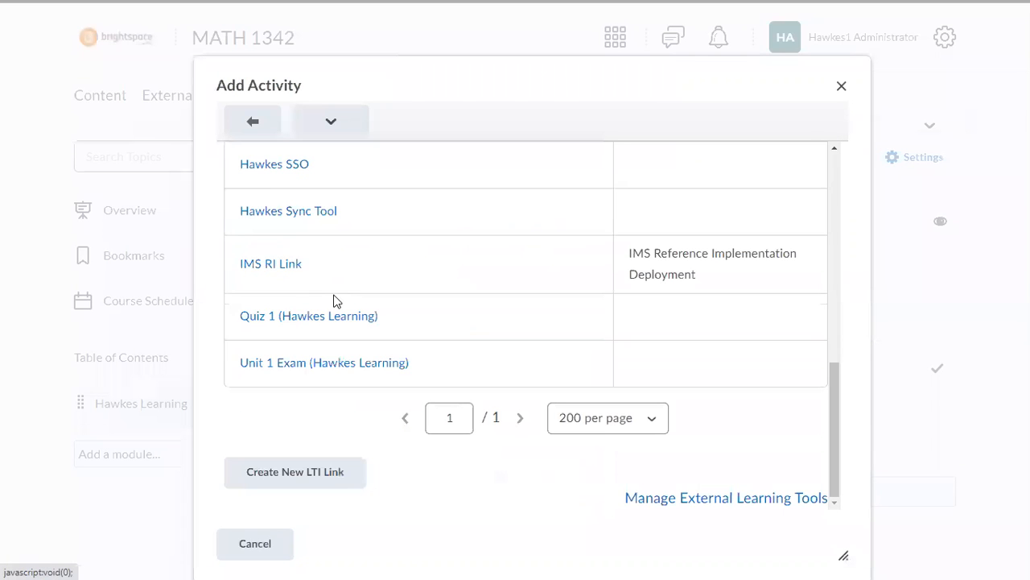
left_click(277, 169)
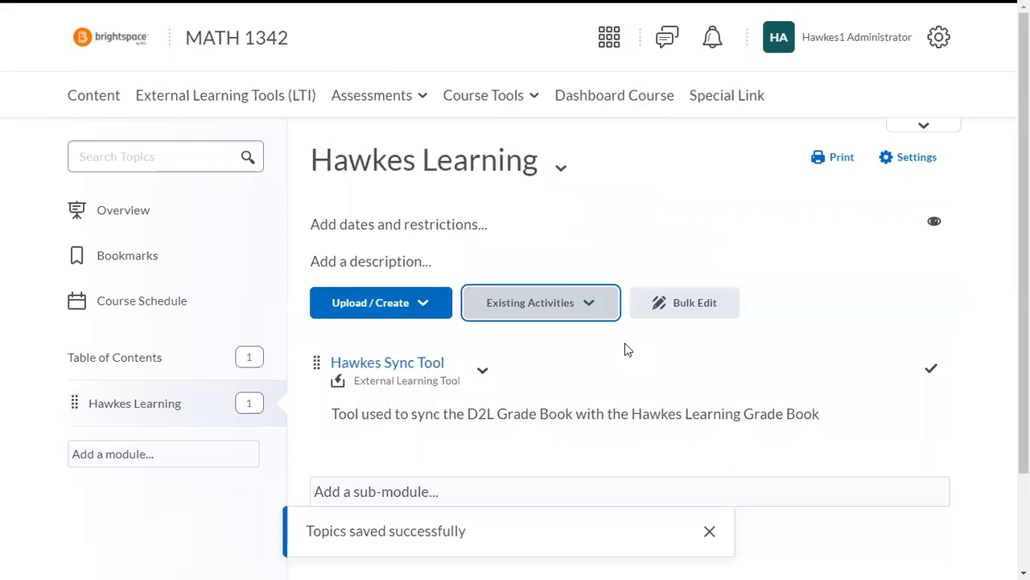
Step: Hide the Hawkes Sync Tool topic from users
scroll(621, 350, "down", 1)
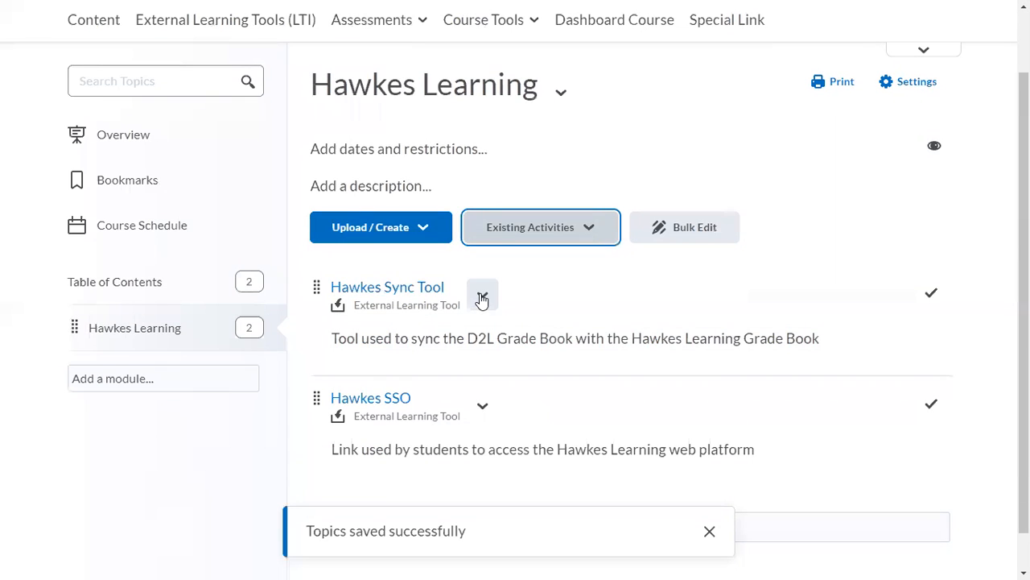
left_click(481, 297)
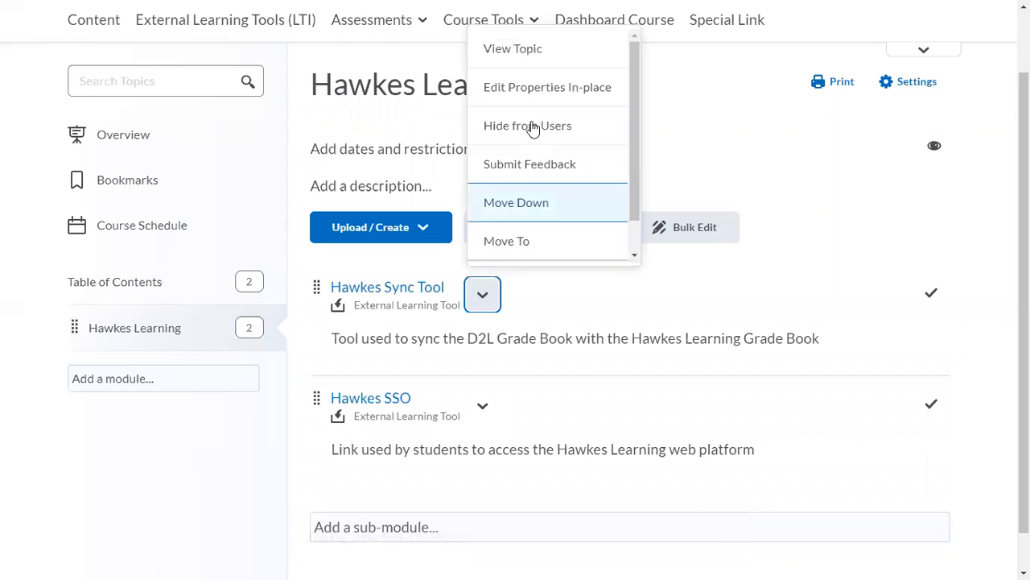
left_click(533, 127)
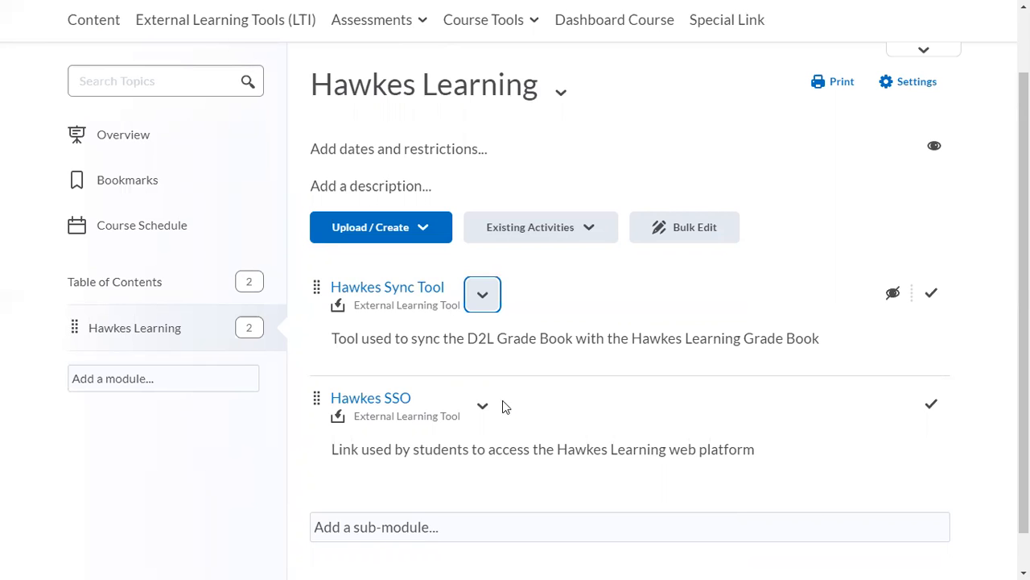
Step: Open the Hawkes Sync Tool topic and sign in as instructor with the saved .edu account's e-mail and password
left_click(410, 289)
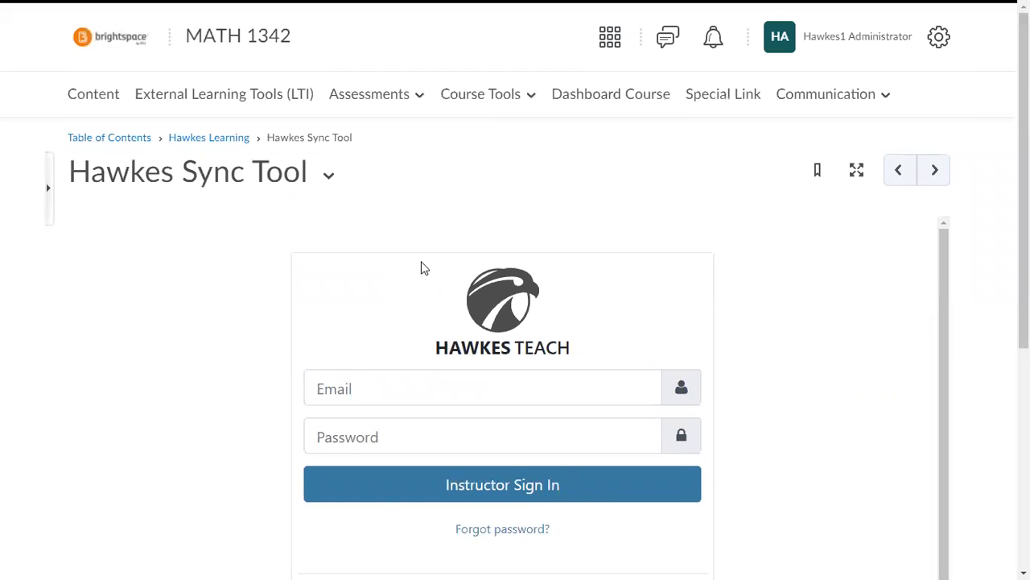
left_click(370, 383)
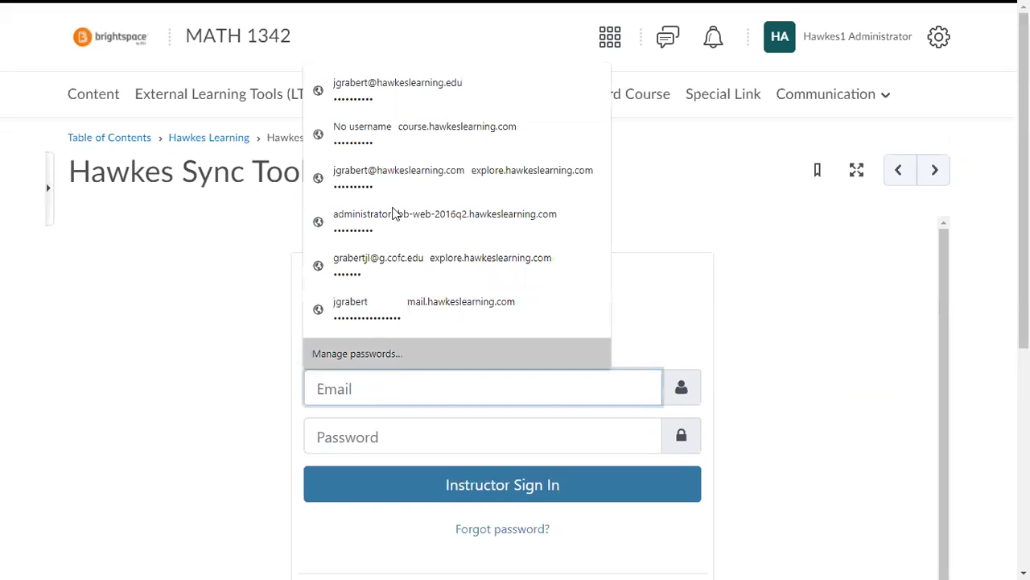
left_click(404, 95)
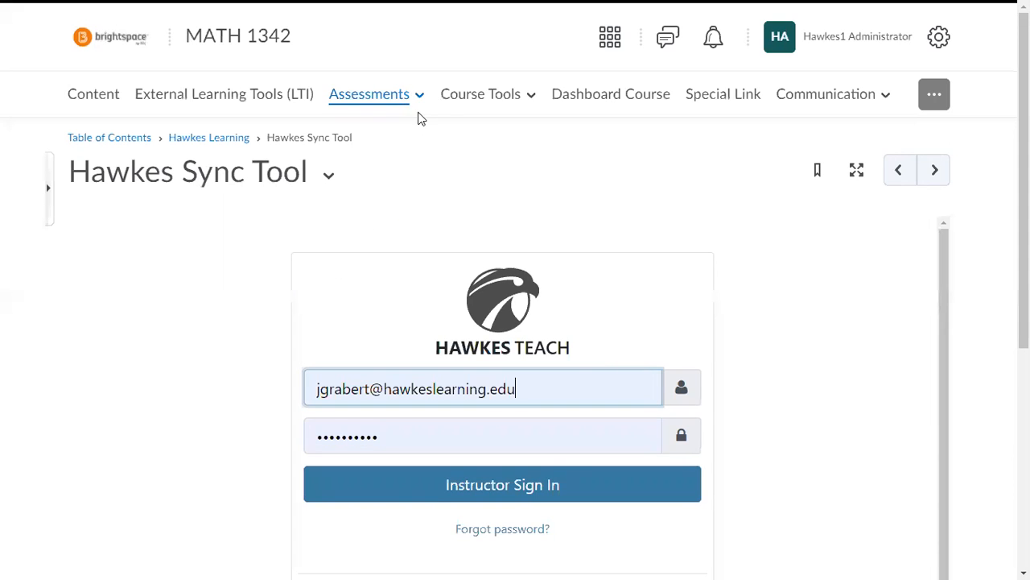
left_click(482, 490)
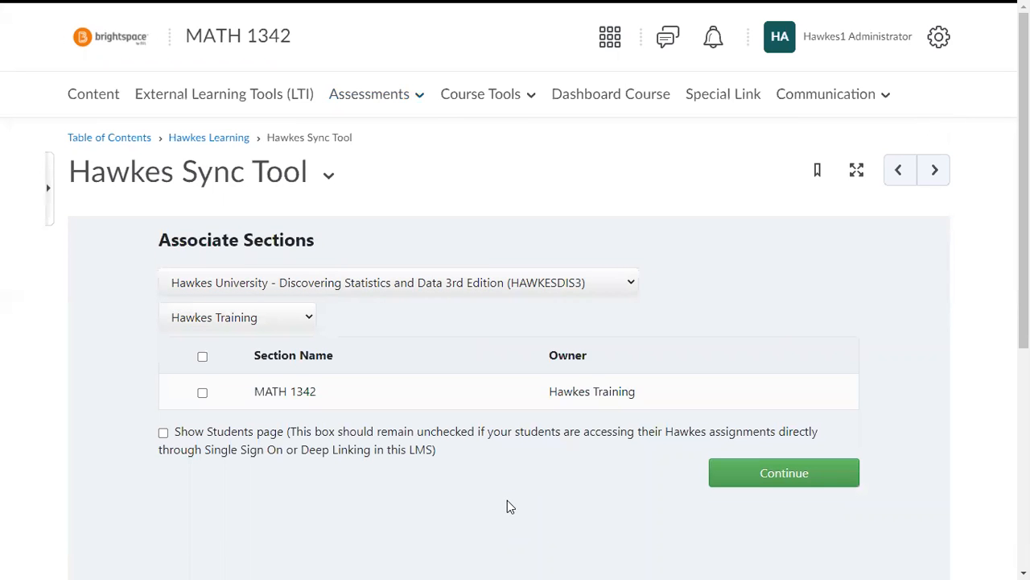
Step: Associate the Hawkes section MATH 1342 with the course, leaving the Show Students page option off, and continue to the synchronization tool
left_click(203, 394)
left_click(810, 473)
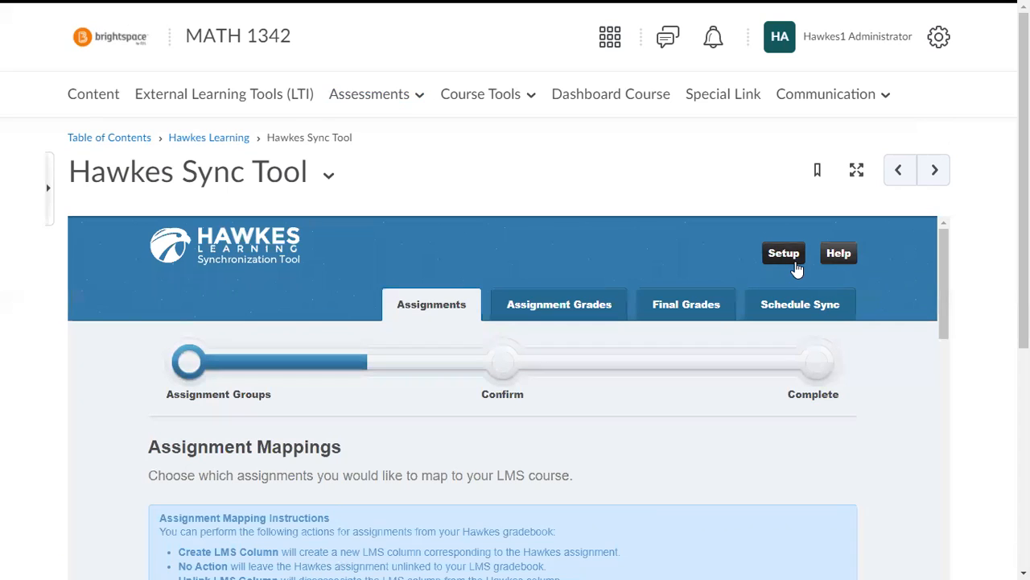
scroll(797, 264, "down", 1)
scroll(429, 303, "up", 1)
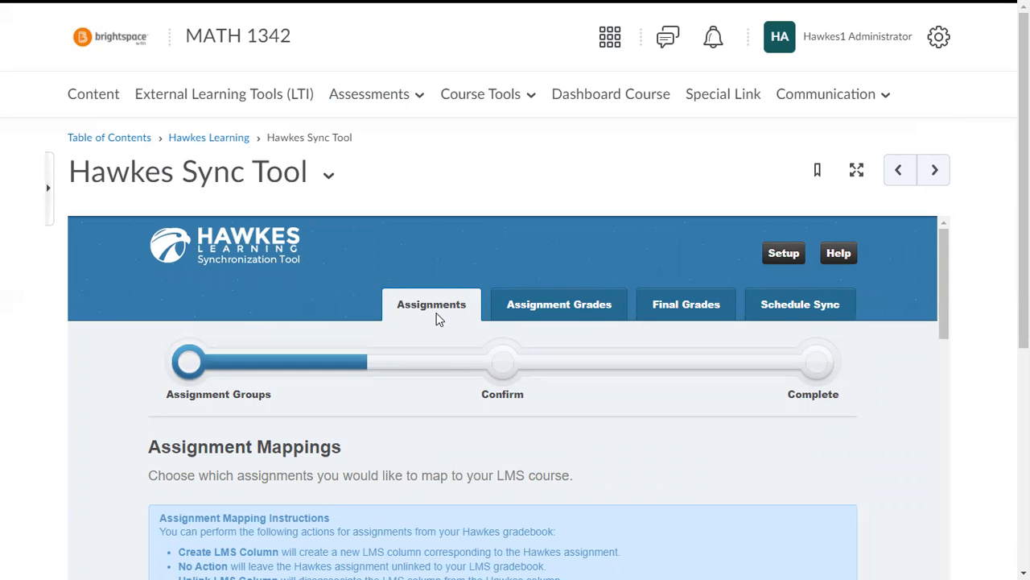
Step: Select all Hawkes grade items for mapping except the Lessons, Quizzes and Tests assignment groups
scroll(448, 326, "down", 2)
scroll(451, 328, "down", 4)
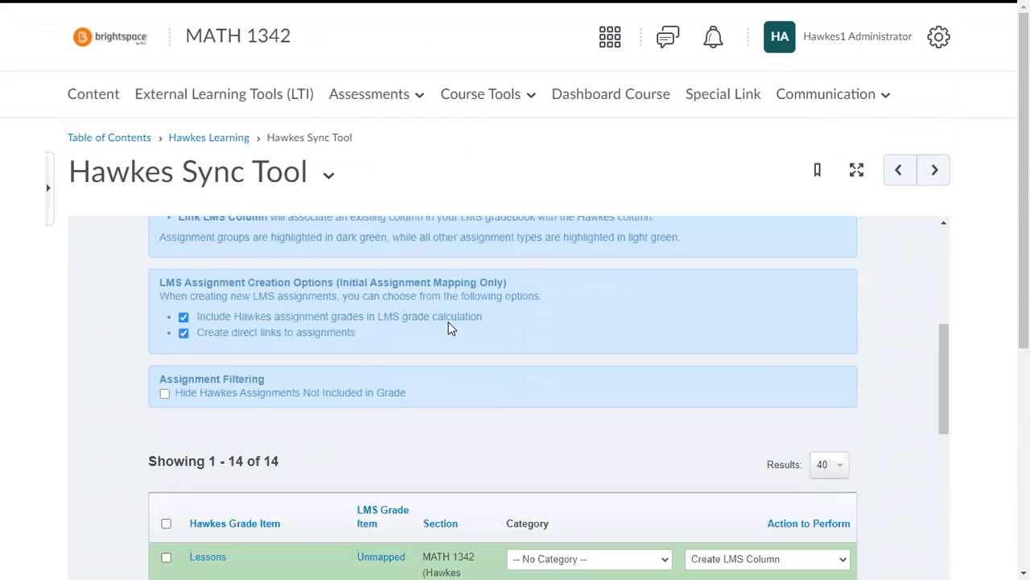
scroll(451, 328, "down", 1)
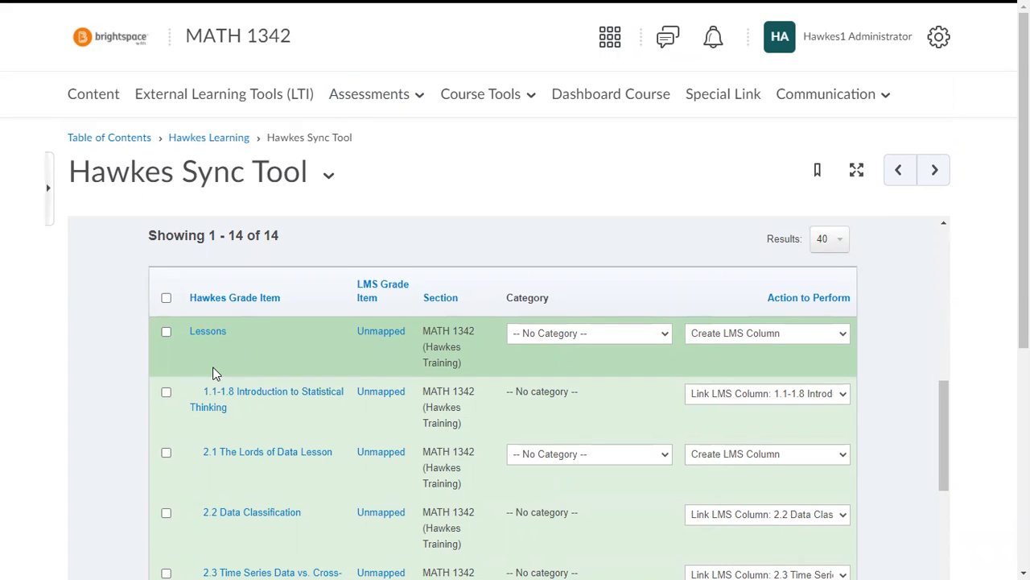
left_click(167, 298)
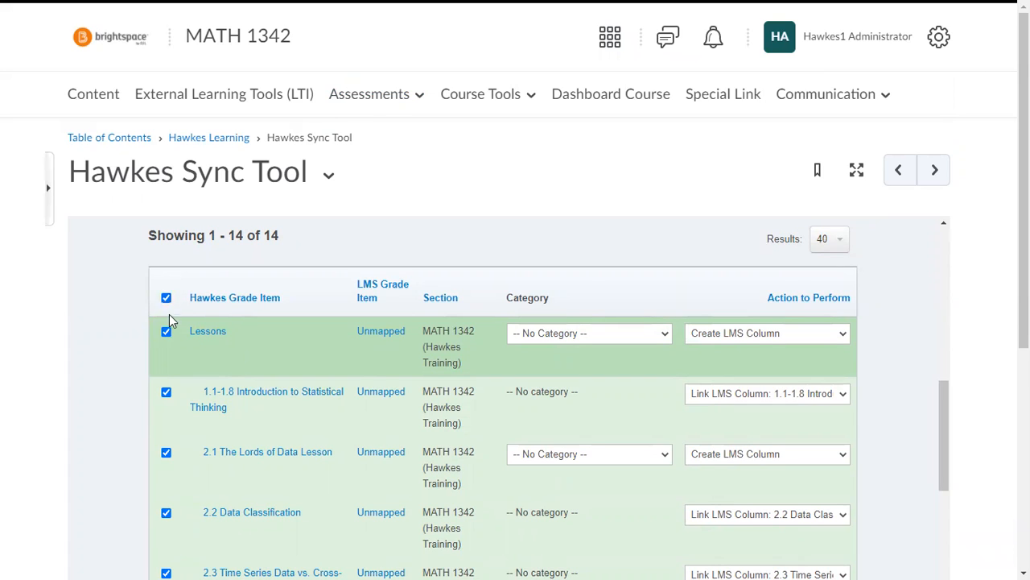
left_click(166, 334)
left_click(831, 244)
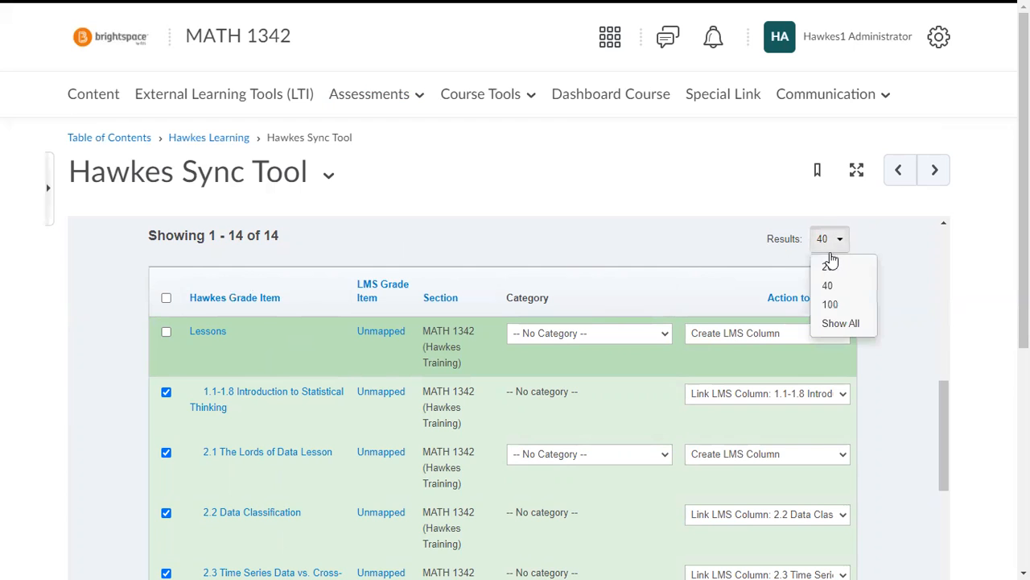
left_click(642, 256)
scroll(436, 360, "down", 1)
scroll(435, 360, "down", 7)
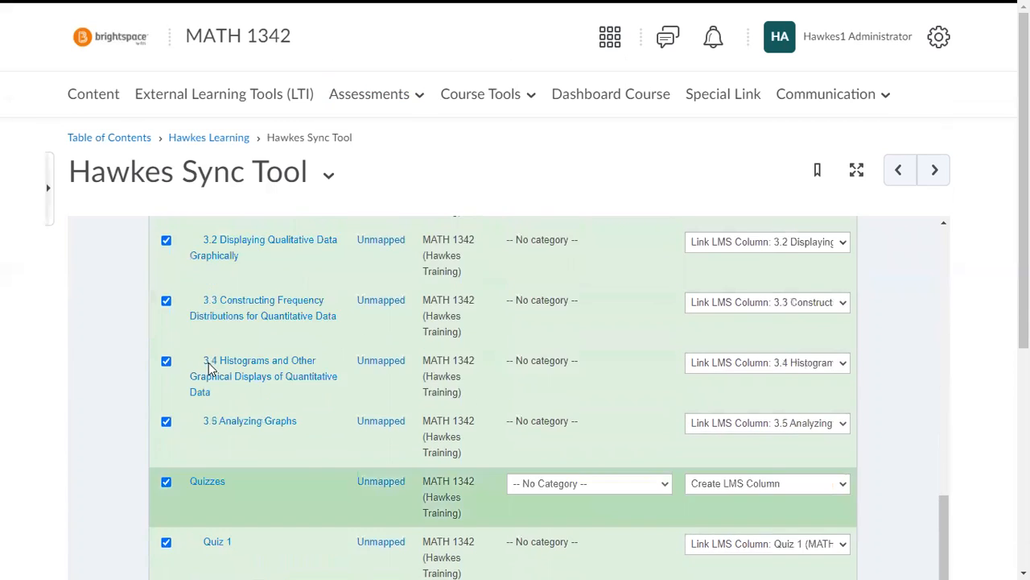
left_click(167, 463)
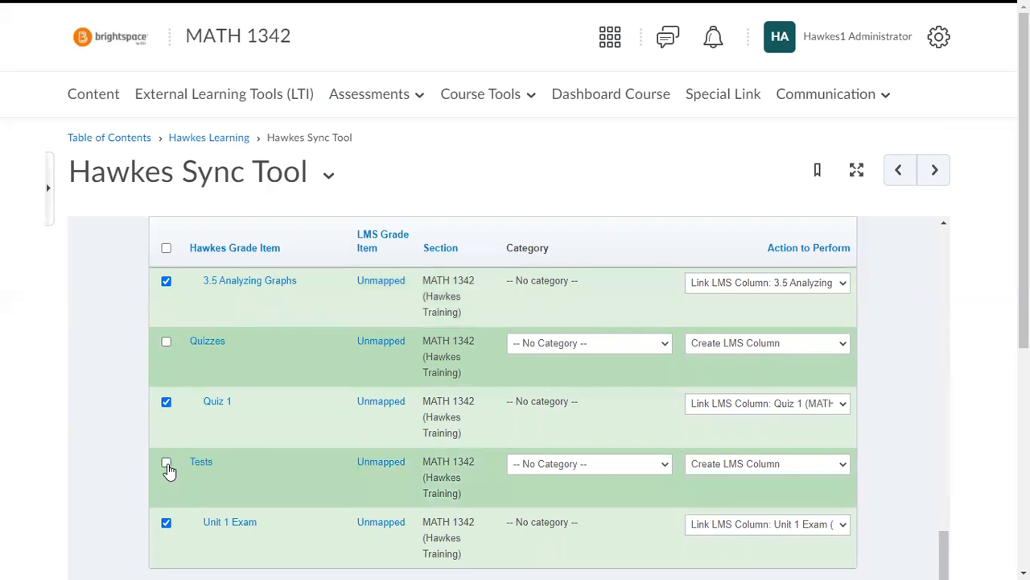
Step: Sync the selected assignments to the LMS gradebook and confirm the mapping changes
scroll(260, 446, "down", 3)
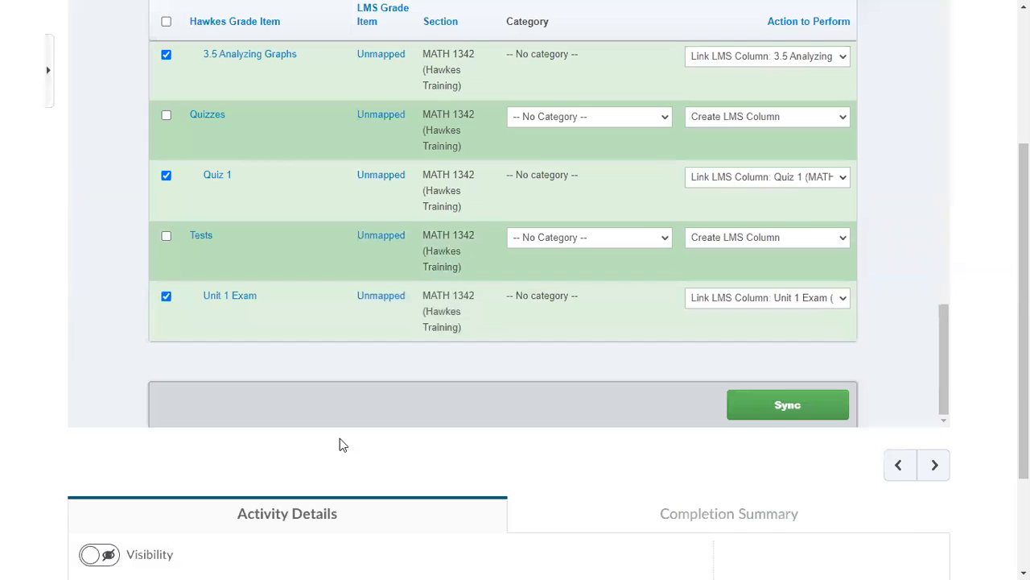
left_click(770, 416)
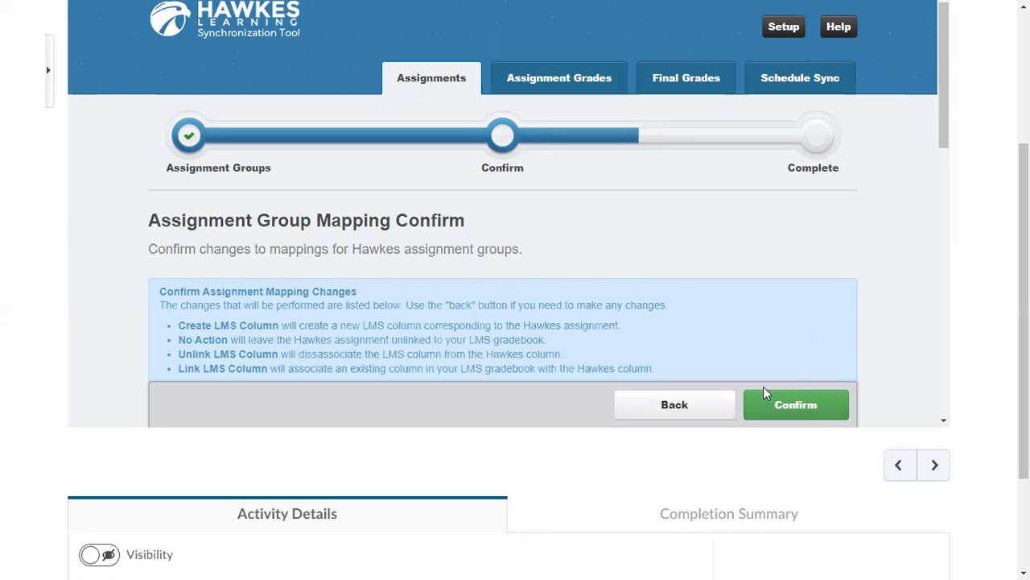
left_click(771, 412)
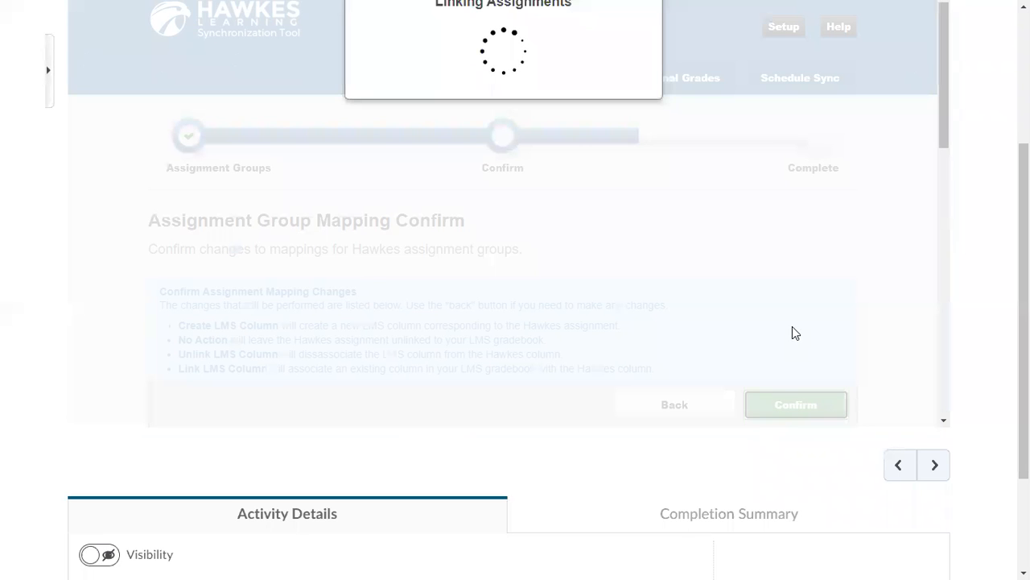
Step: Enable daily syncing of grades to the LMS in the Schedule Grade Sync settings
scroll(786, 331, "up", 3)
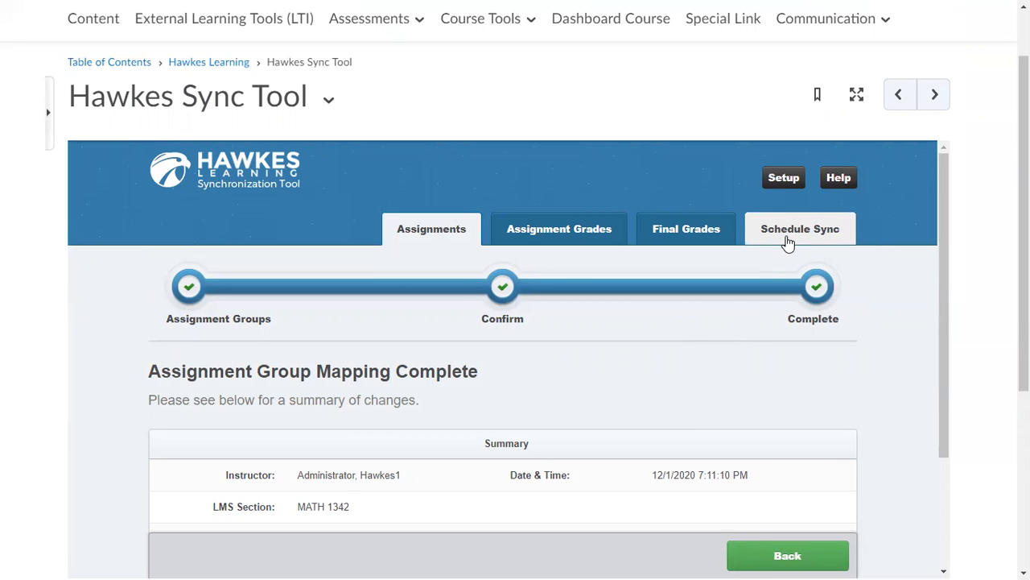
left_click(788, 241)
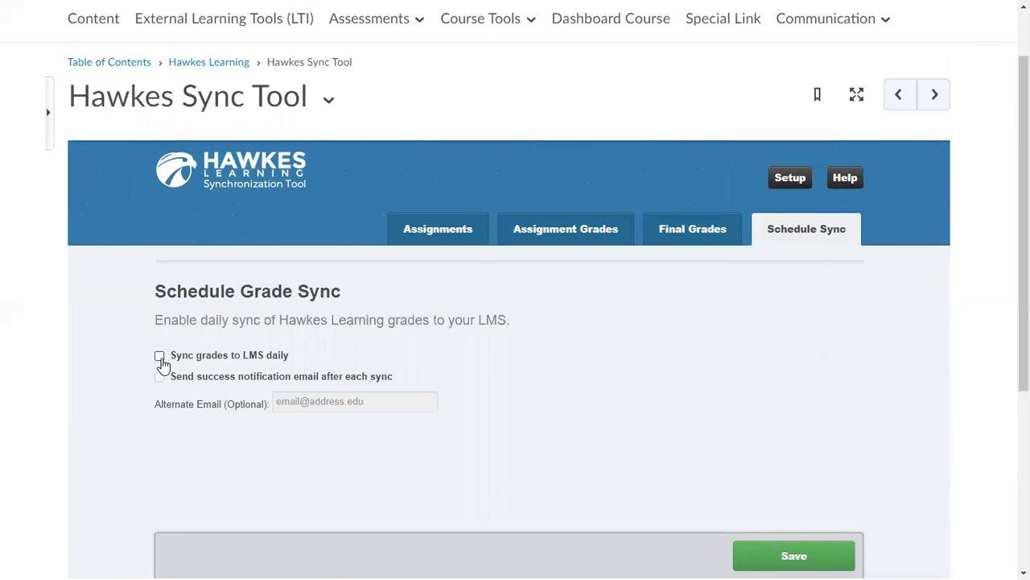
left_click(160, 358)
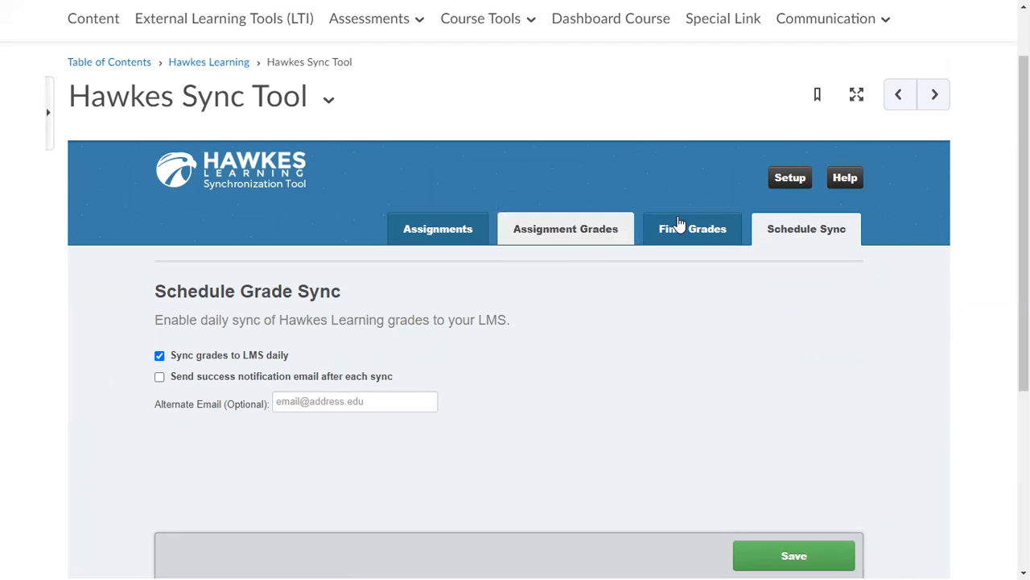
Step: View the Assignment Grade Sync page and return to the Assignment Mappings page
left_click(596, 235)
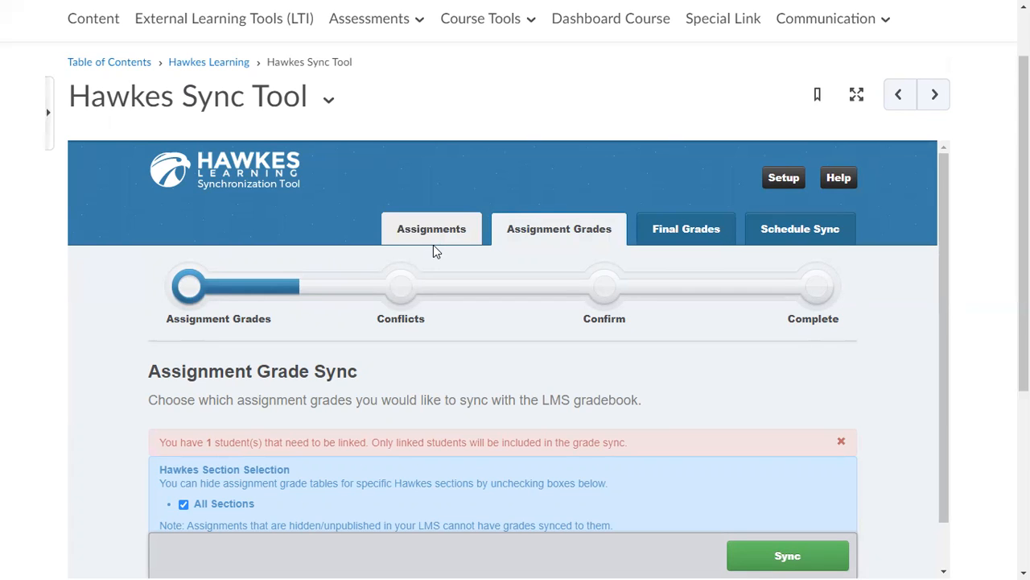
left_click_drag(433, 249, 444, 232)
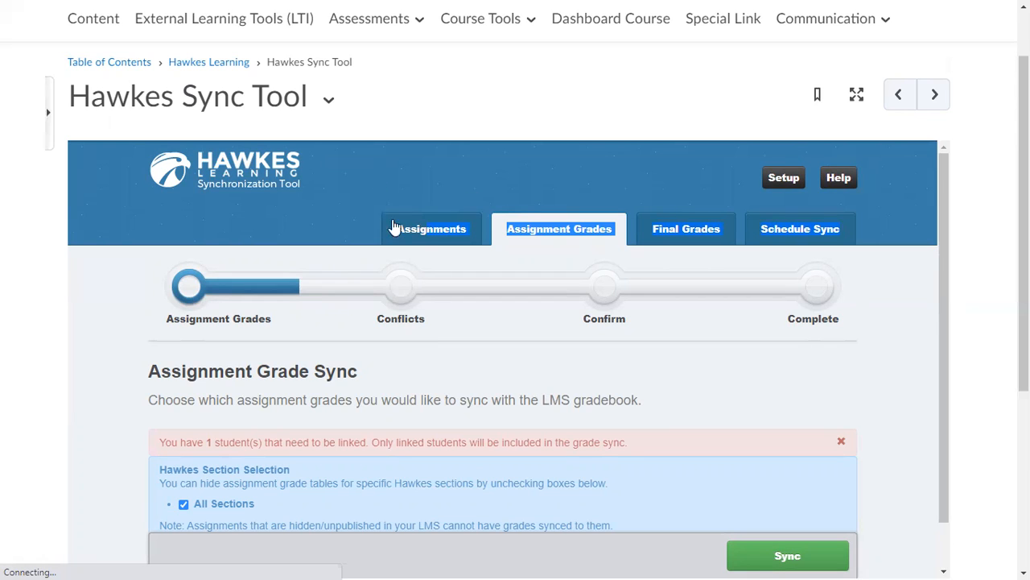
left_click(424, 236)
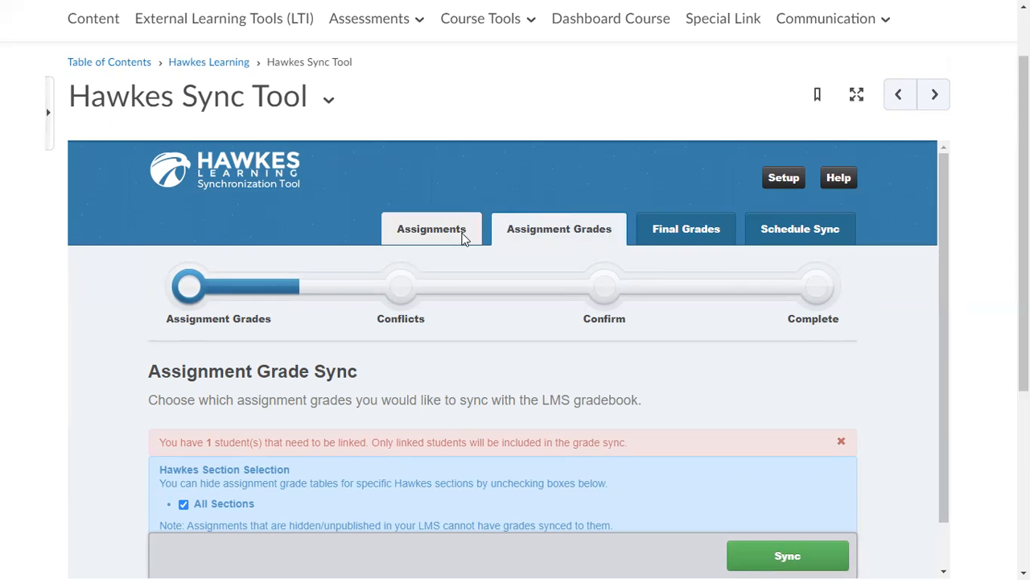
left_click(463, 237)
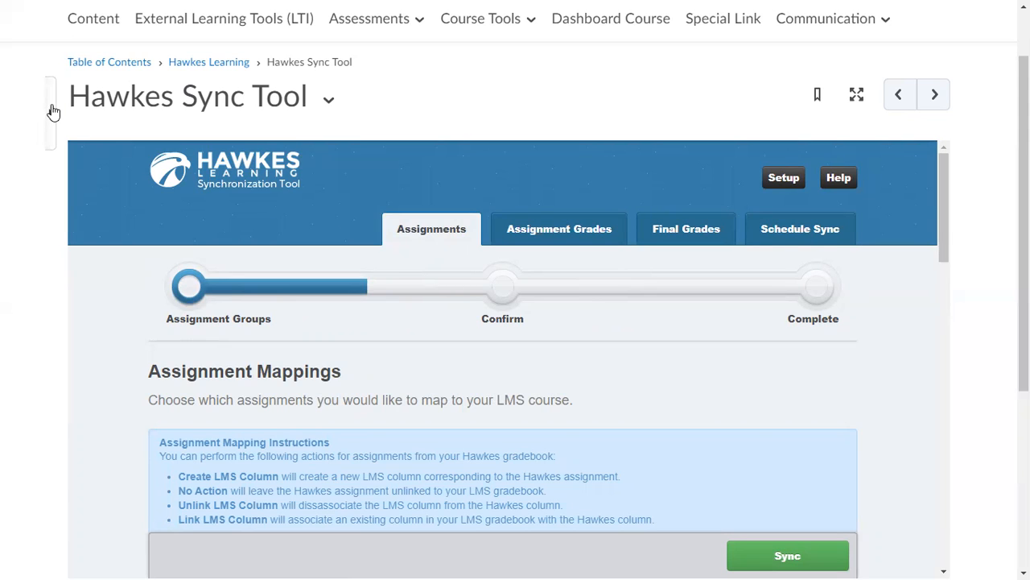
Step: Return to the course's Table of Contents and look over the topics listed in the Hawkes Learning module
left_click(49, 111)
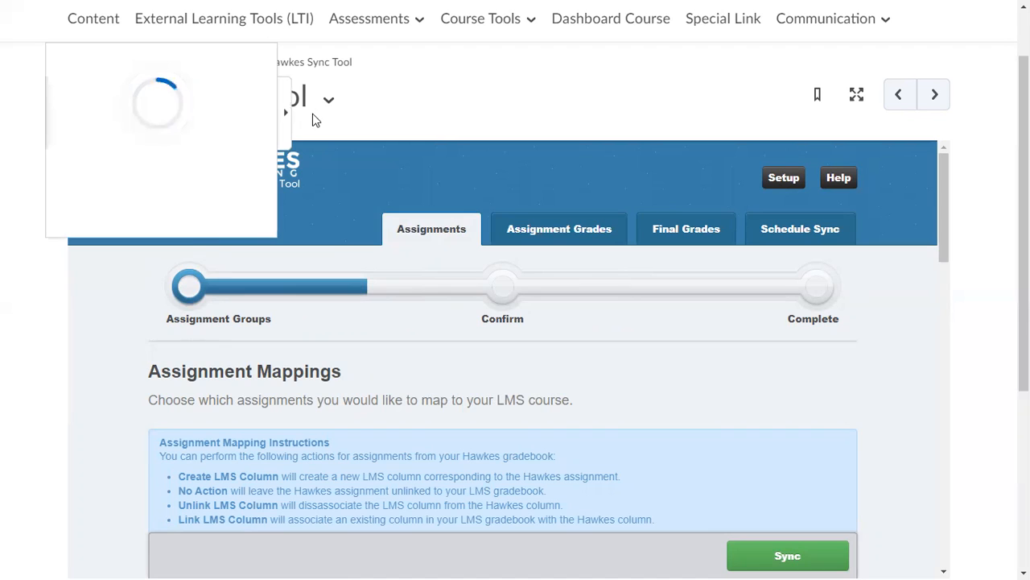
left_click(102, 66)
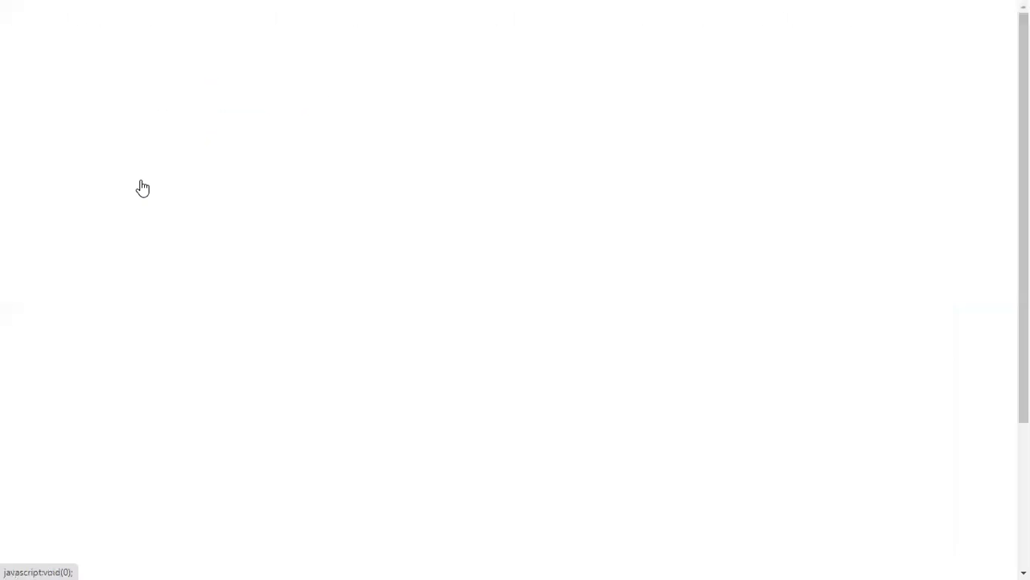
scroll(618, 411, "down", 3)
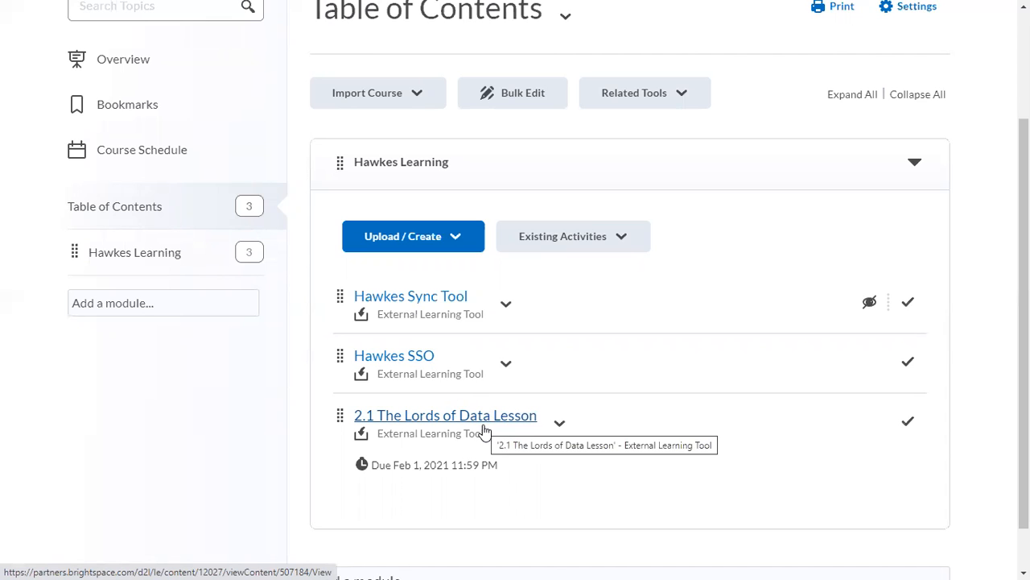
scroll(485, 431, "up", 2)
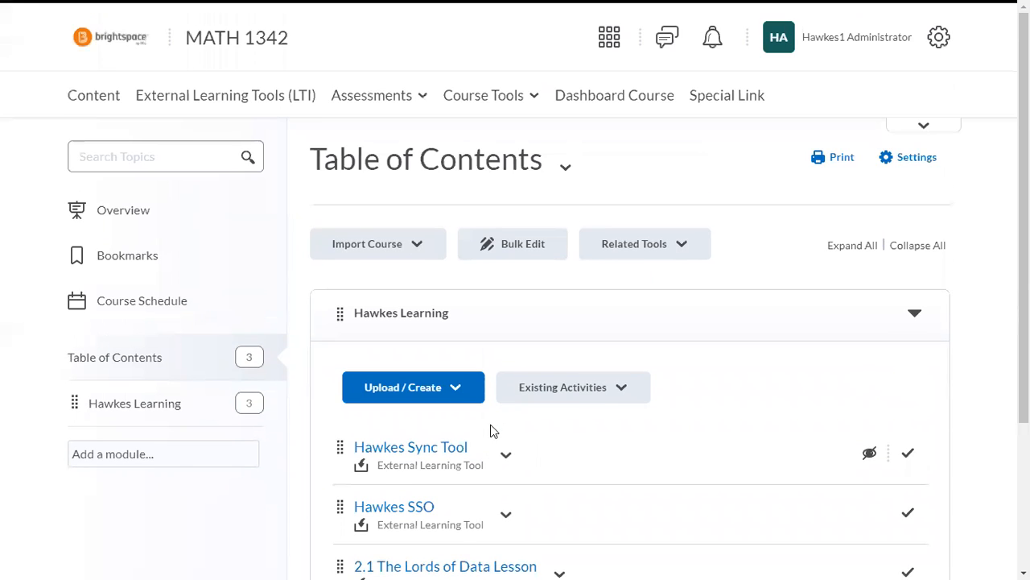